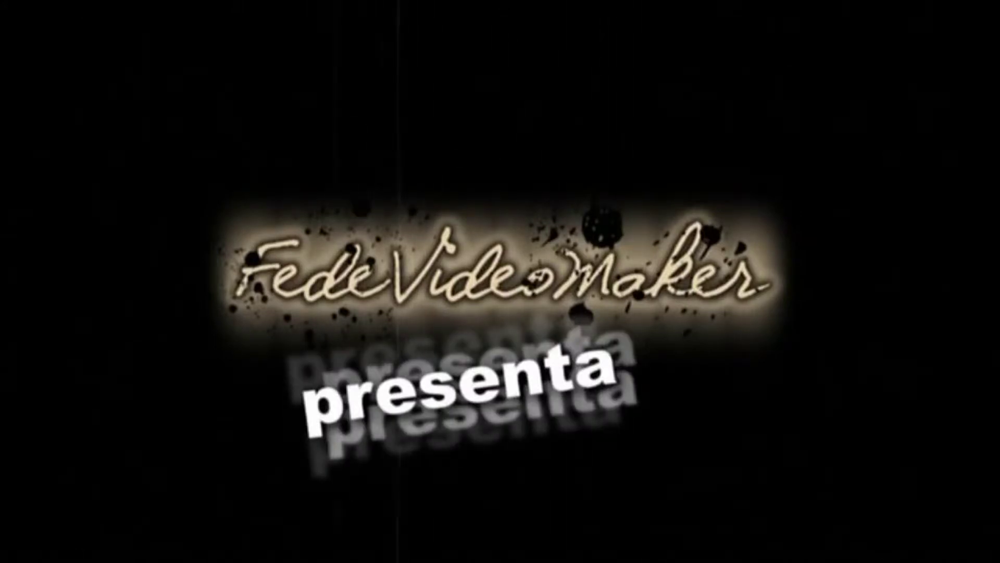
# Handwrite the word 'TUTORIAL' in green on the Smoothboard whiteboard.
pyautogui.moveTo(31, 37); pyautogui.dragTo(49, 126)
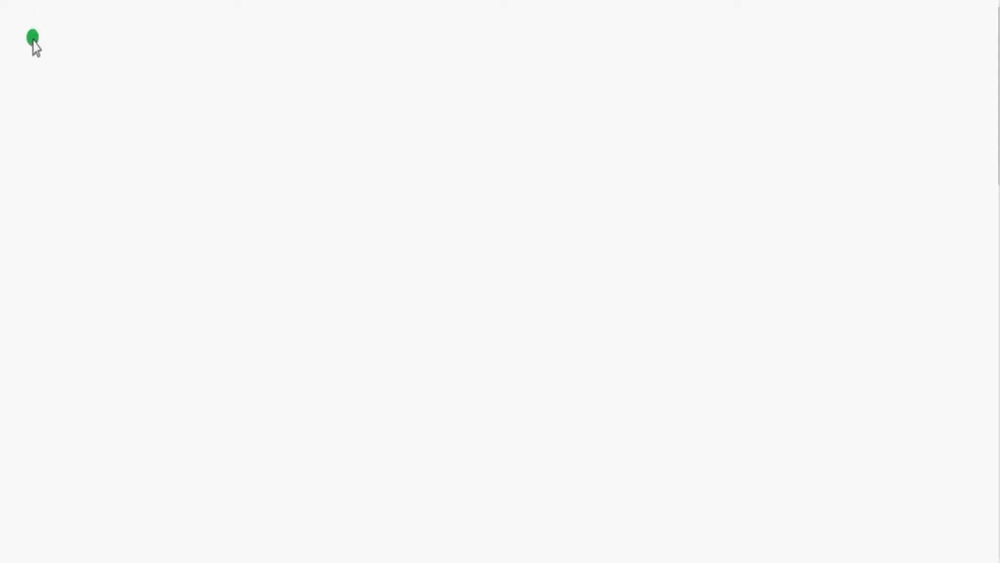
pyautogui.moveTo(7, 77)
pyautogui.mouseDown()
pyautogui.moveTo(70, 36)
pyautogui.moveTo(145, 57)
pyautogui.moveTo(206, 128)
pyautogui.mouseUp()
pyautogui.moveTo(162, 83); pyautogui.dragTo(224, 43)
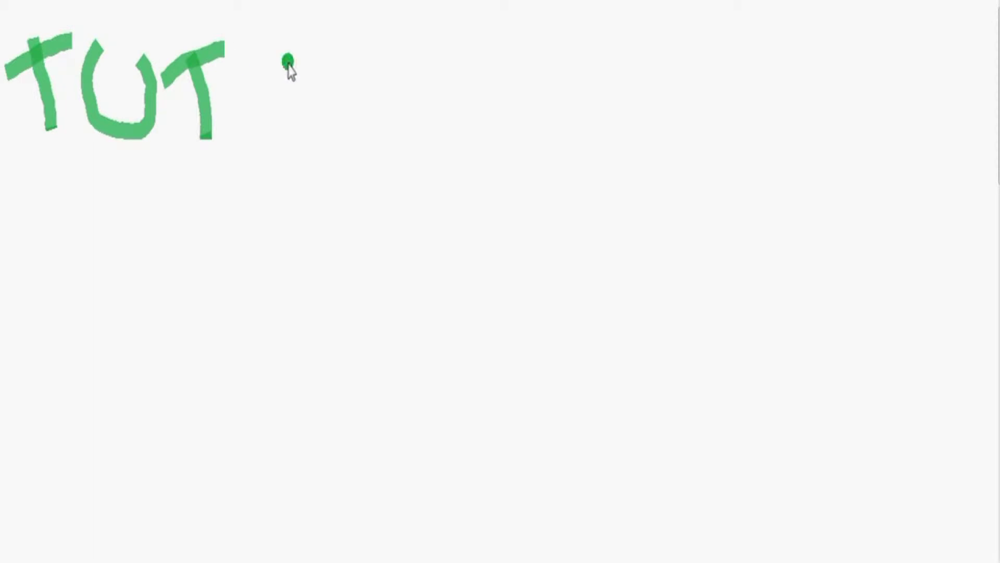
pyautogui.moveTo(286, 62); pyautogui.dragTo(284, 58)
pyautogui.moveTo(313, 157)
pyautogui.mouseDown()
pyautogui.moveTo(329, 105)
pyautogui.moveTo(371, 158)
pyautogui.mouseUp()
pyautogui.moveTo(395, 43)
pyautogui.mouseDown()
pyautogui.moveTo(398, 174)
pyautogui.moveTo(468, 170)
pyautogui.mouseUp()
pyautogui.click(416, 127)
pyautogui.moveTo(425, 141); pyautogui.dragTo(469, 137)
pyautogui.moveTo(495, 71)
pyautogui.mouseDown()
pyautogui.moveTo(504, 170)
pyautogui.moveTo(568, 167)
pyautogui.mouseUp()
# Write 'GIMP 2.8' in green beneath 'TUTORIAL'.
pyautogui.moveTo(224, 240)
pyautogui.mouseDown()
pyautogui.moveTo(217, 396)
pyautogui.moveTo(245, 252)
pyautogui.mouseUp()
pyautogui.moveTo(286, 398)
pyautogui.mouseDown()
pyautogui.moveTo(330, 282)
pyautogui.moveTo(326, 390)
pyautogui.mouseUp()
pyautogui.moveTo(353, 400)
pyautogui.mouseDown()
pyautogui.moveTo(344, 275)
pyautogui.moveTo(353, 342)
pyautogui.mouseUp()
pyautogui.click(478, 282)
pyautogui.moveTo(478, 282)
pyautogui.mouseDown()
pyautogui.moveTo(568, 394)
pyautogui.moveTo(599, 380)
pyautogui.mouseUp()
pyautogui.moveTo(719, 251)
pyautogui.mouseDown()
pyautogui.moveTo(696, 364)
pyautogui.moveTo(714, 254)
pyautogui.mouseUp()
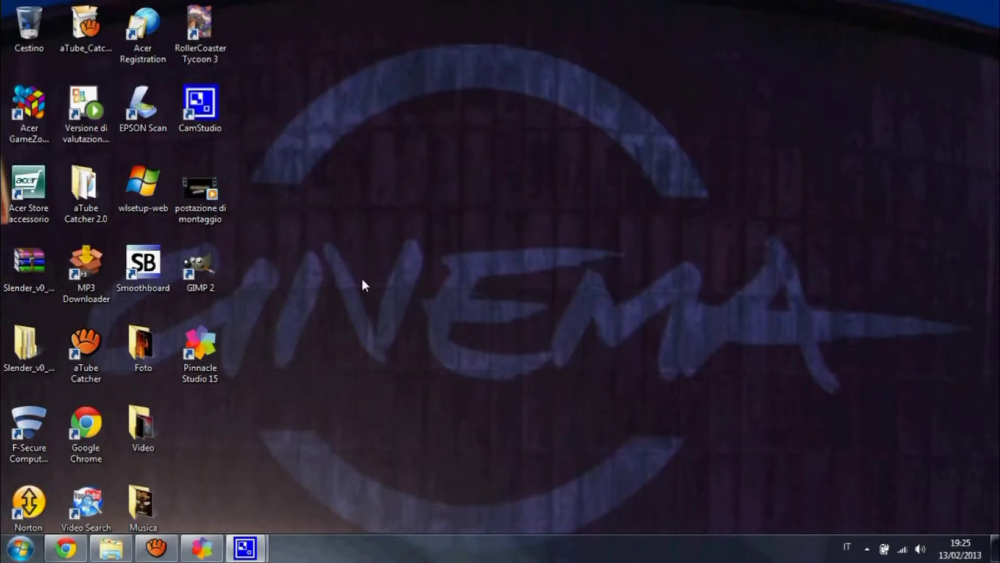
# Launch GIMP 2 from its desktop shortcut.
pyautogui.doubleClick(206, 264)
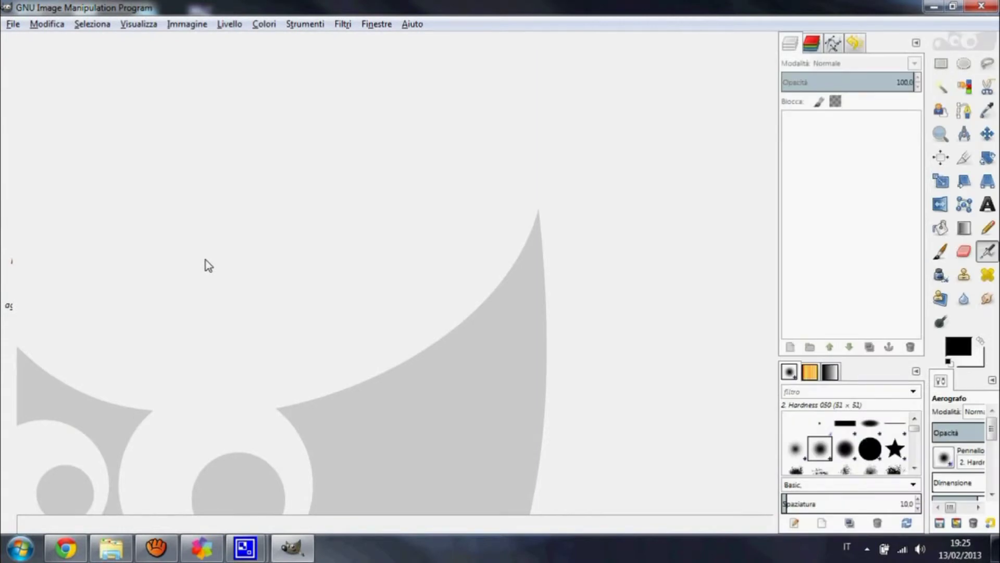
# Create a new image with Larghezza 1920 and Altezza 1080 pixels.
pyautogui.click(13, 24)
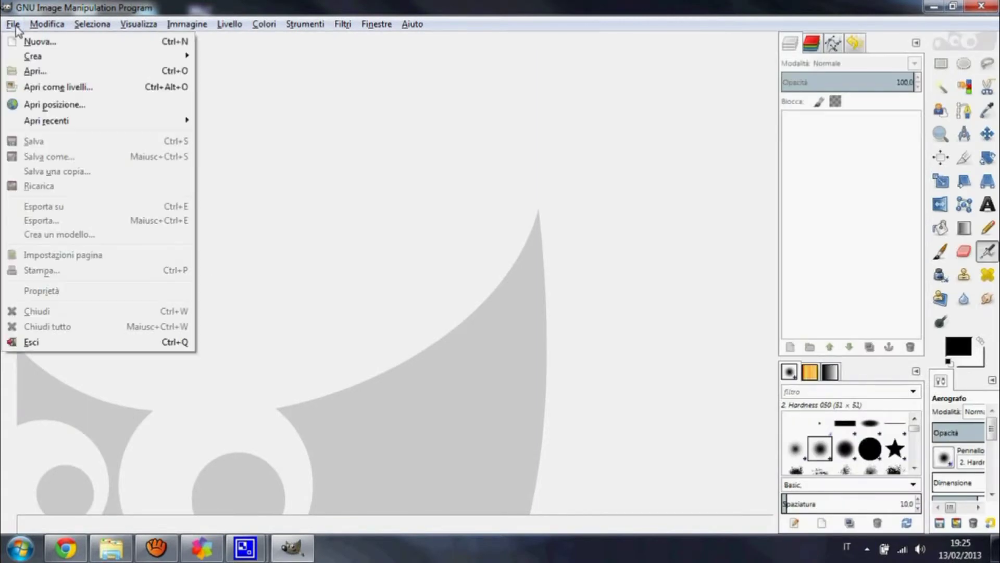
pyautogui.click(24, 40)
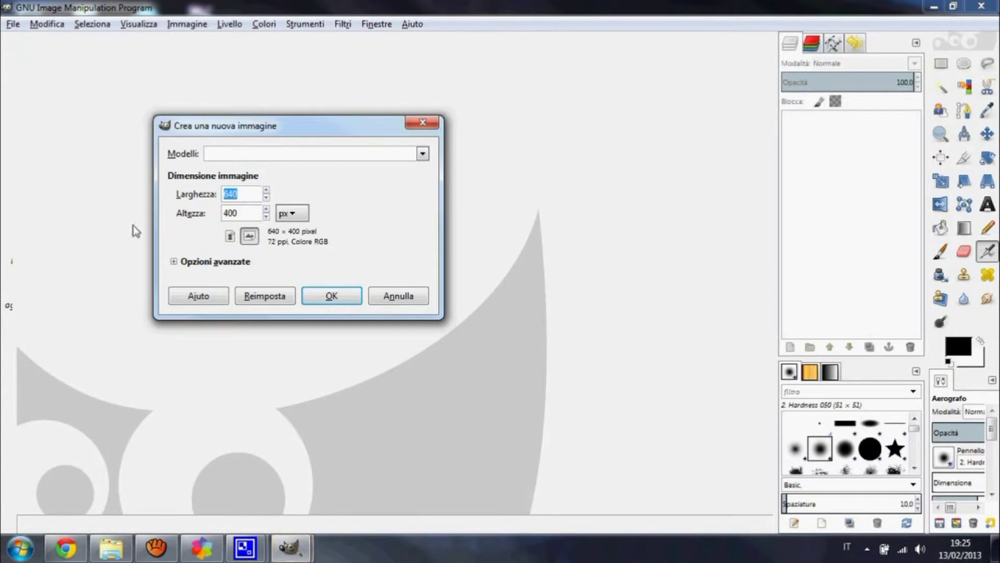
pyautogui.write('1920')
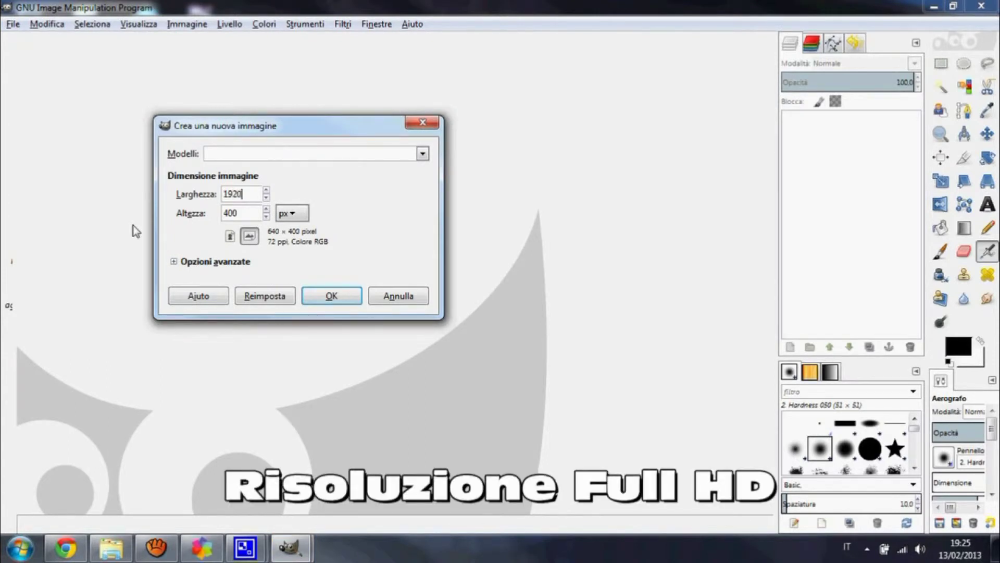
pyautogui.click(246, 219)
pyautogui.write('1080')
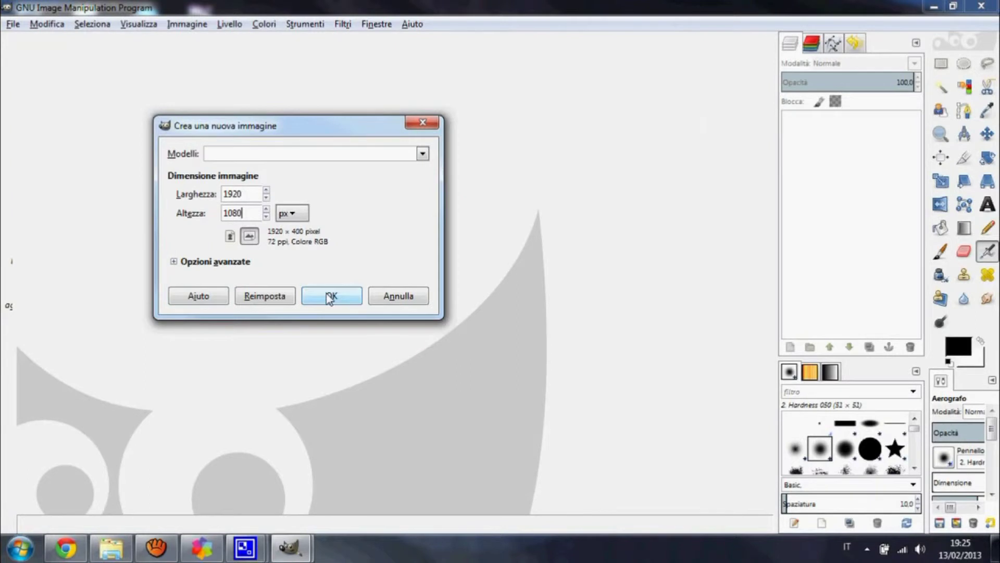
pyautogui.click(328, 297)
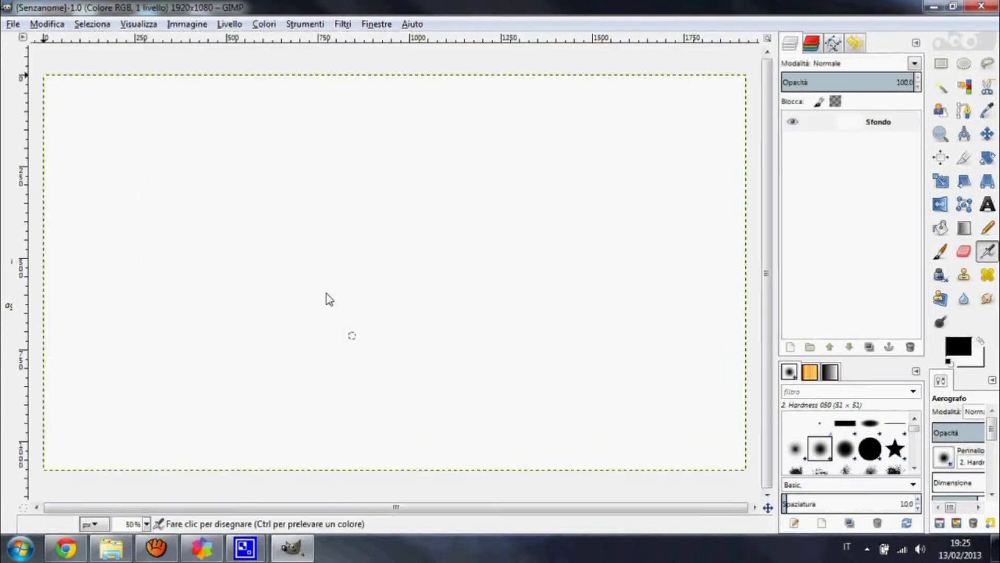
# Add a new transparent Livello layer above Sfondo and make it active.
pyautogui.click(227, 24)
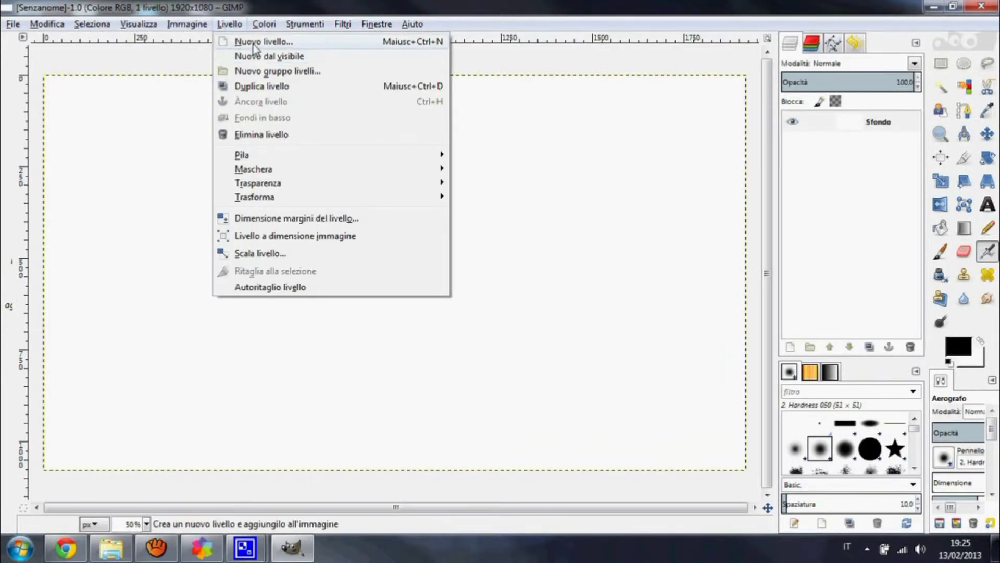
pyautogui.click(242, 42)
pyautogui.click(201, 305)
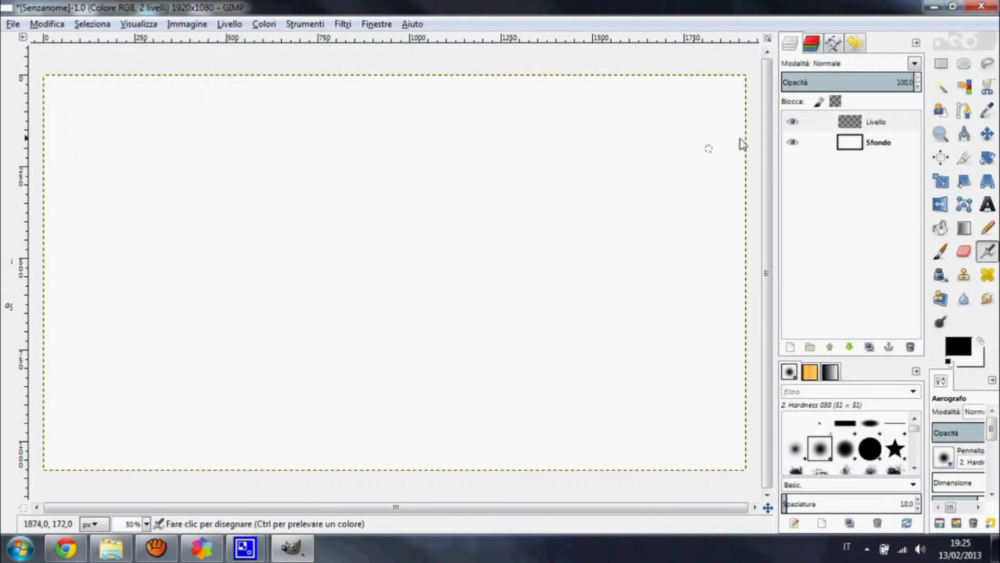
pyautogui.click(851, 126)
# Select a rectangular strip across the top and crop Livello to it.
pyautogui.click(941, 63)
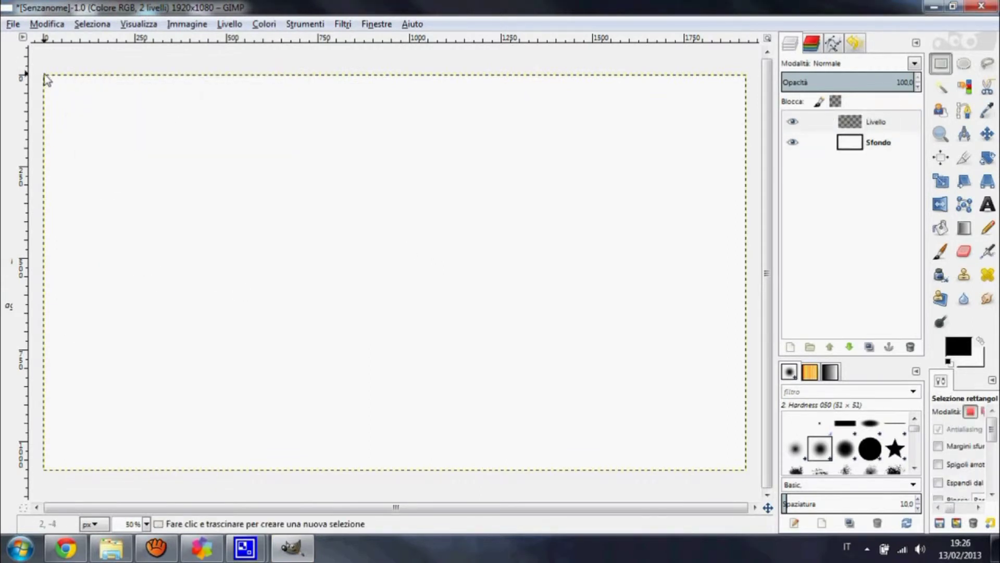
pyautogui.moveTo(45, 76)
pyautogui.mouseDown()
pyautogui.moveTo(672, 138)
pyautogui.moveTo(748, 136)
pyautogui.mouseUp()
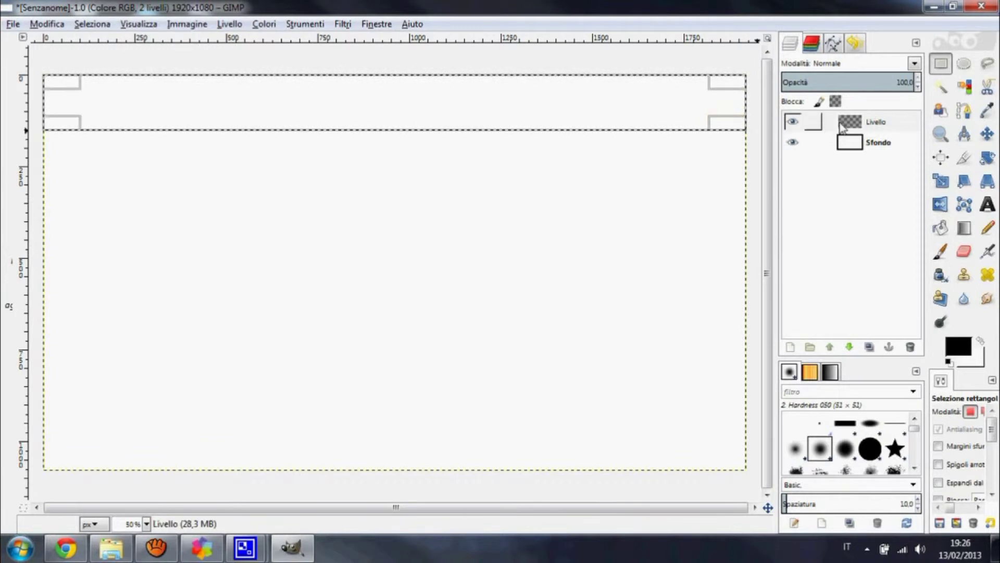
pyautogui.click(875, 121)
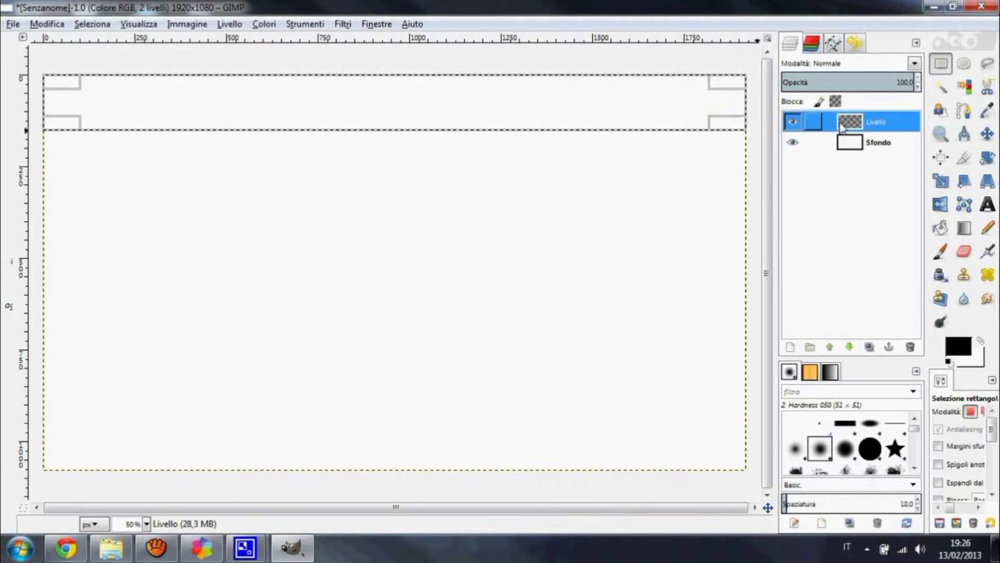
pyautogui.click(229, 24)
pyautogui.click(281, 271)
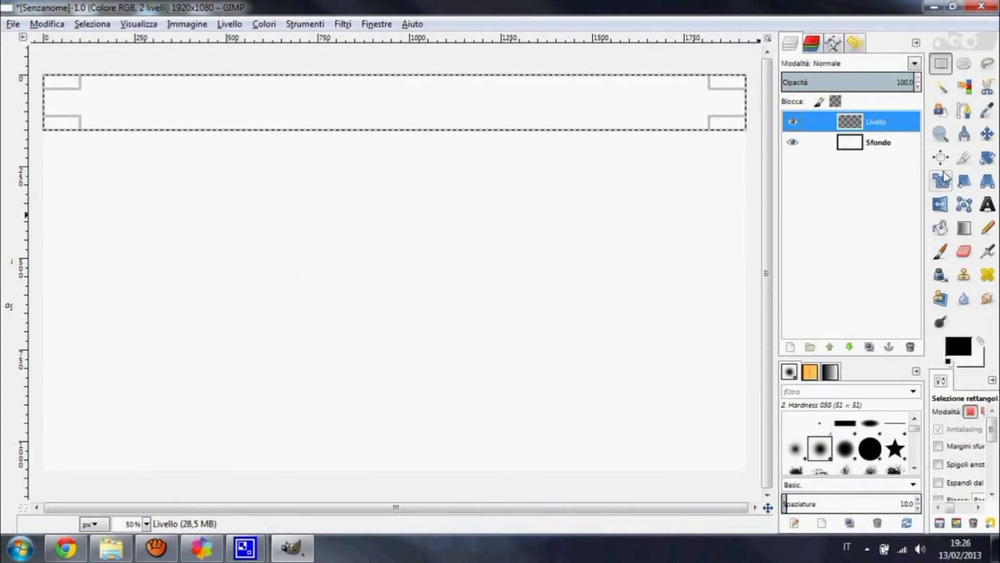
# Bucket-fill the top strip black, then duplicate Livello as Livello copia.
pyautogui.click(941, 228)
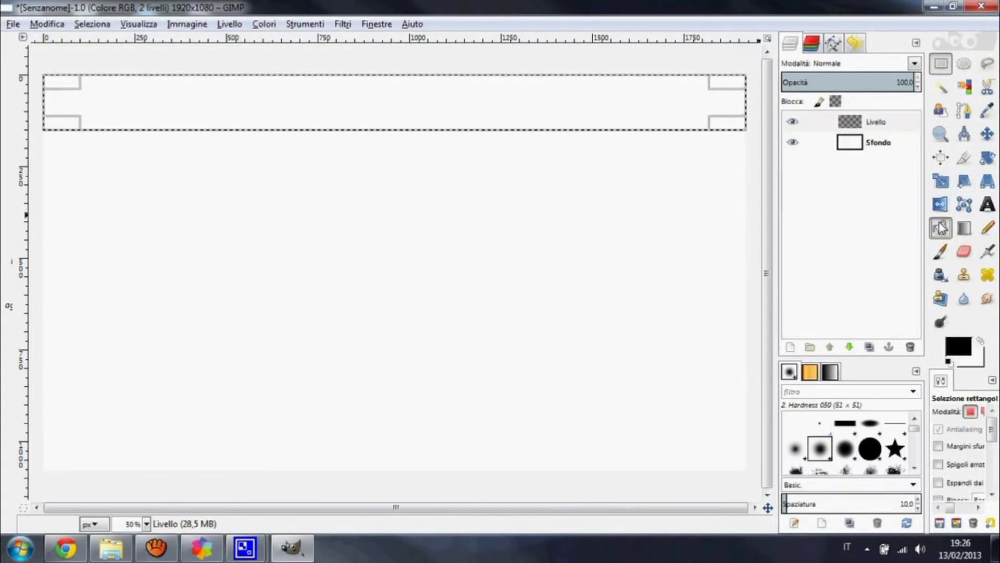
pyautogui.click(955, 347)
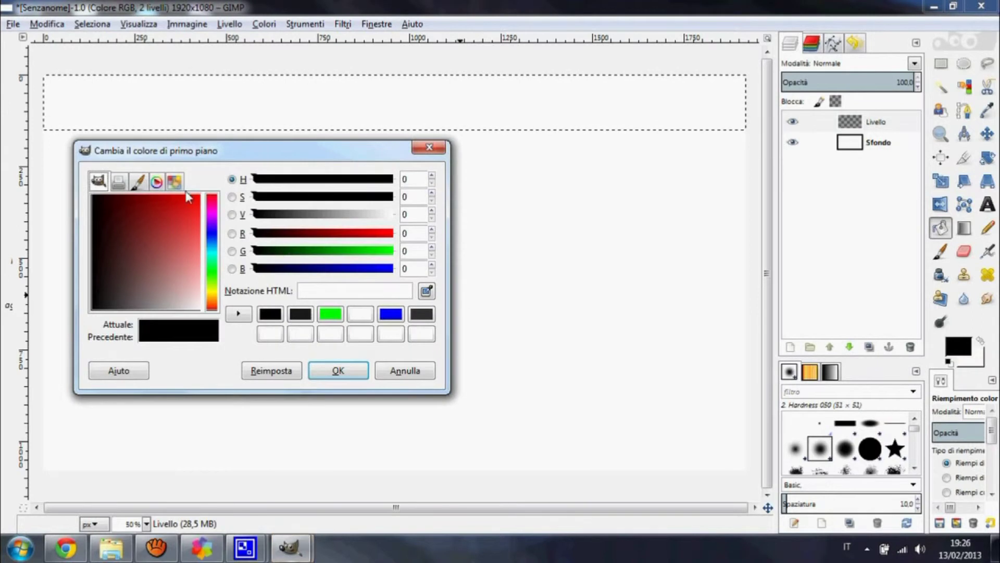
pyautogui.click(174, 181)
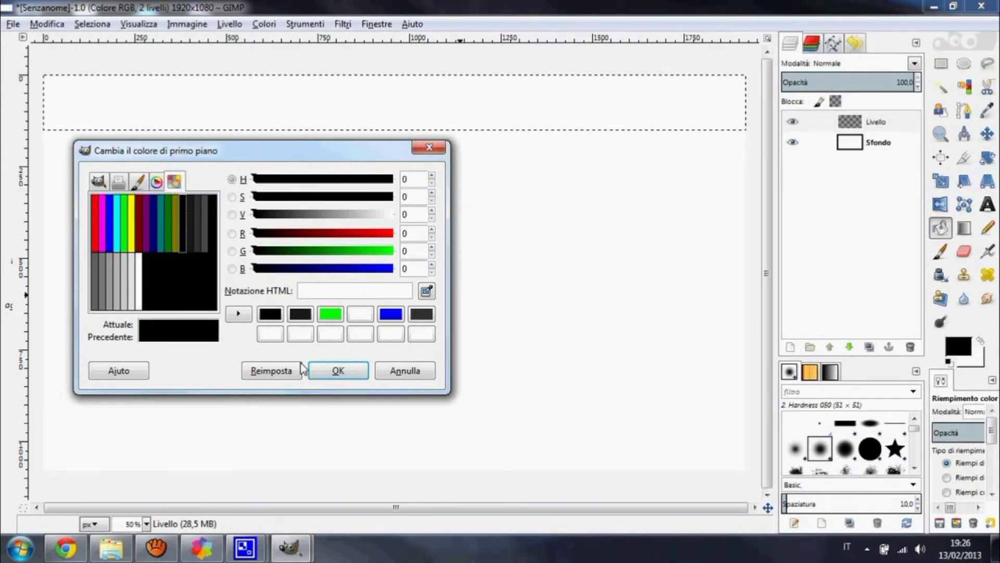
pyautogui.click(329, 371)
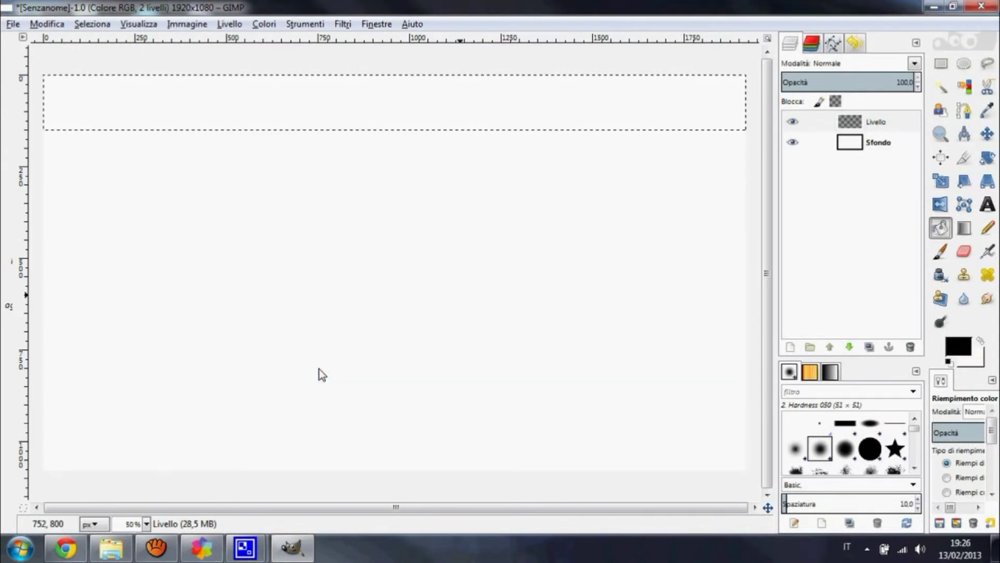
pyautogui.click(379, 116)
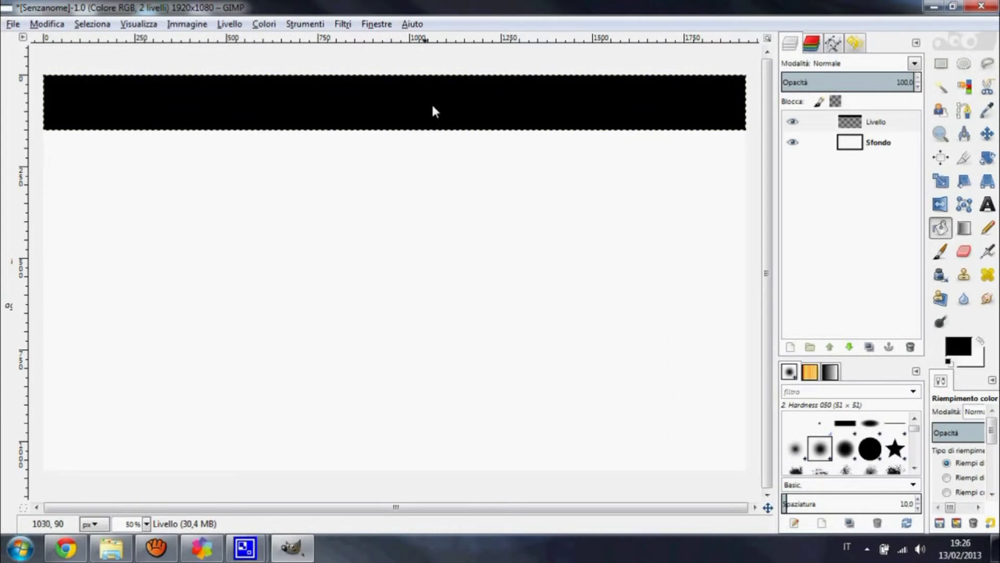
pyautogui.click(845, 125)
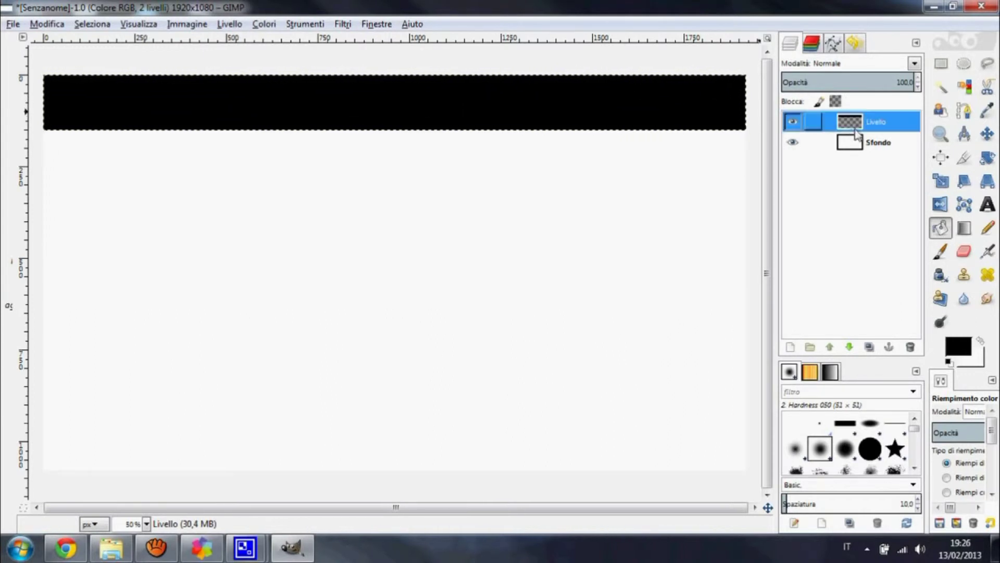
pyautogui.click(869, 347)
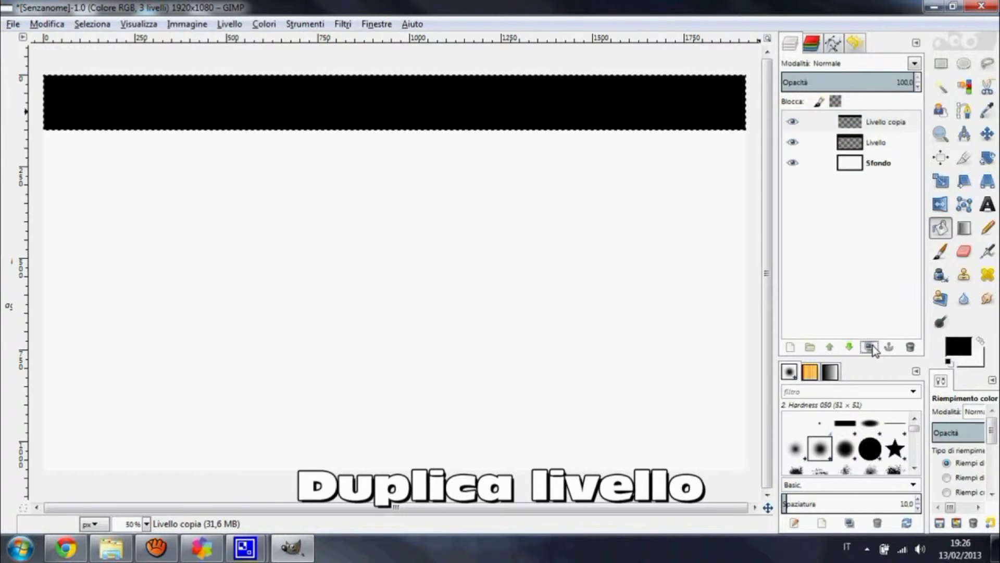
# Move the Livello copia black bar down flush with the canvas's bottom edge.
pyautogui.click(987, 133)
pyautogui.moveTo(466, 110); pyautogui.dragTo(465, 440)
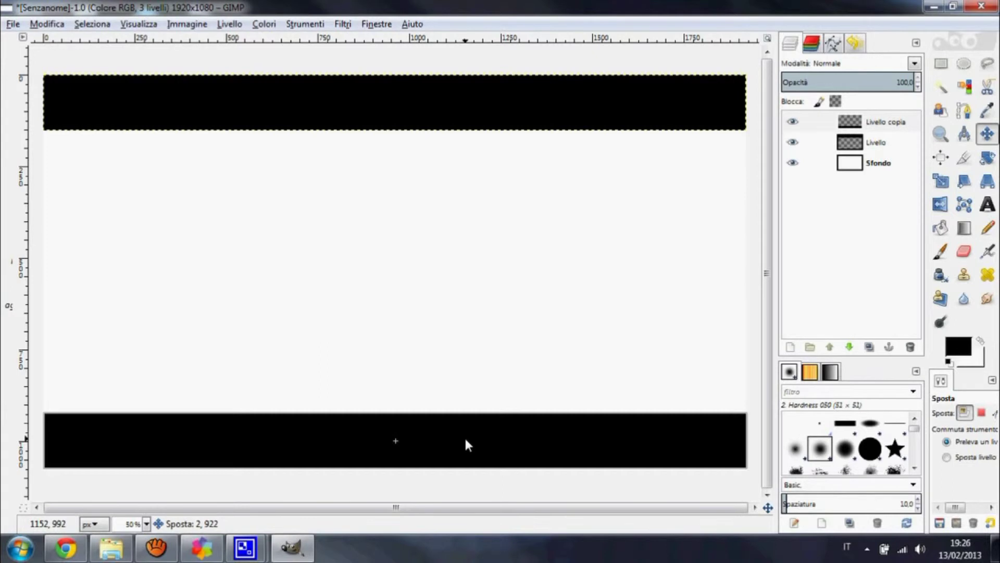
pyautogui.moveTo(466, 440); pyautogui.dragTo(465, 441)
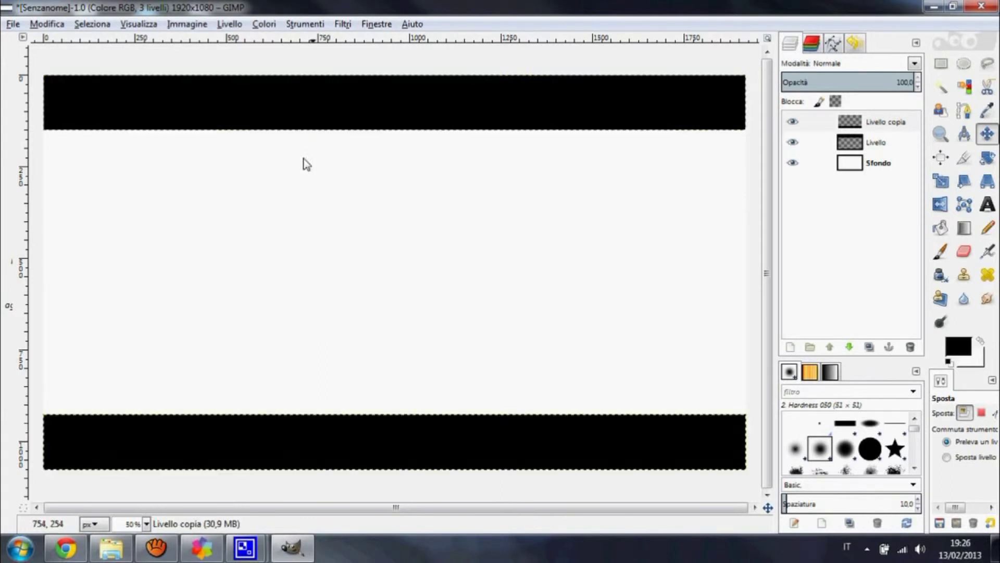
pyautogui.click(97, 25)
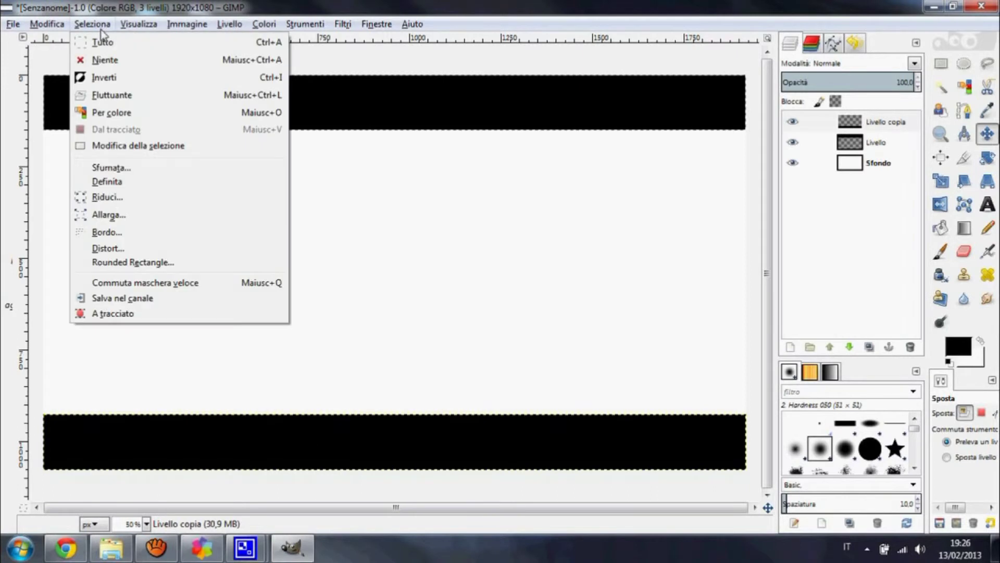
# Clear the selection and merge Livello copia down into Livello.
pyautogui.click(104, 61)
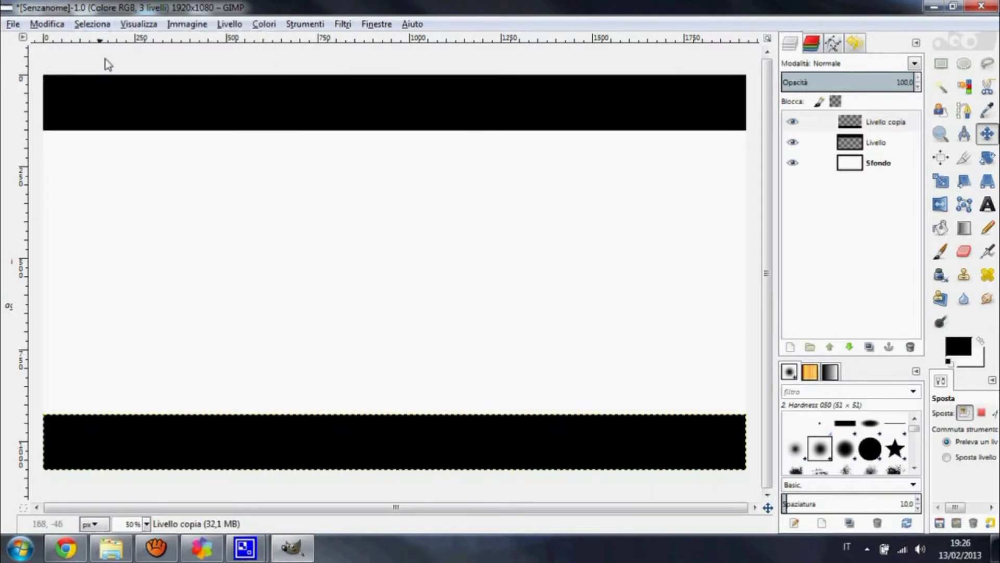
pyautogui.click(855, 125)
pyautogui.rightClick(853, 125)
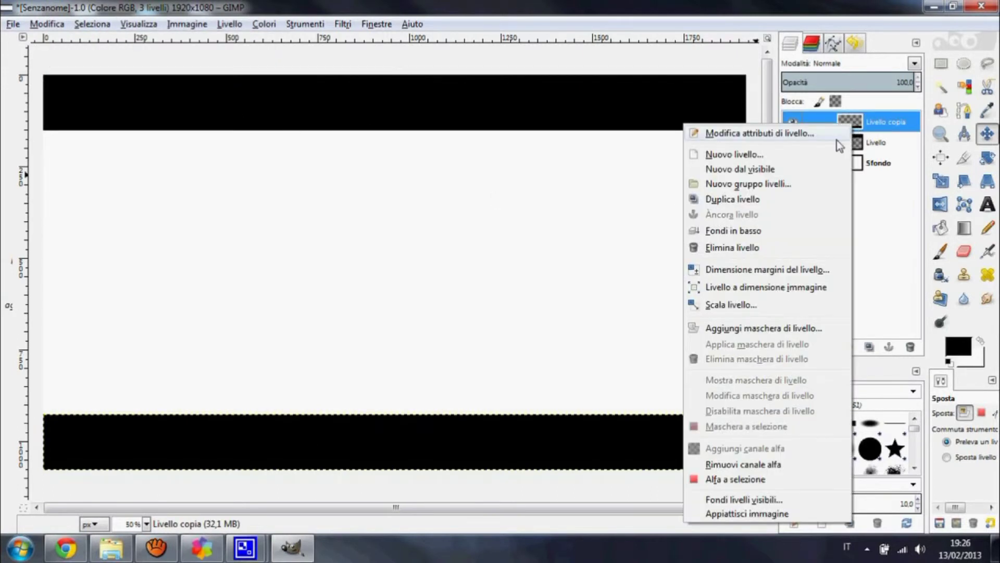
pyautogui.click(764, 233)
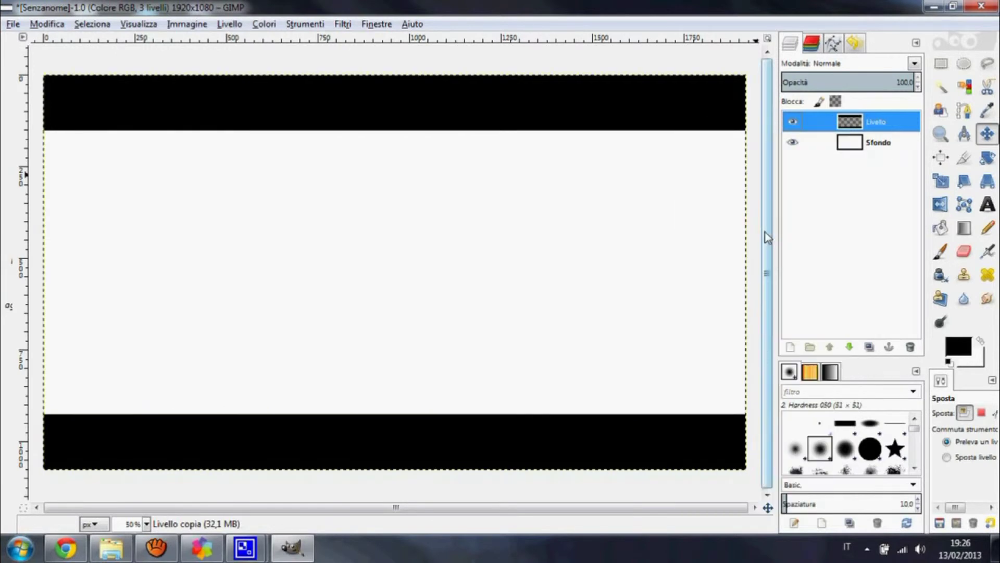
# Delete the white Sfondo background layer so the middle is transparent.
pyautogui.click(864, 146)
pyautogui.rightClick(865, 147)
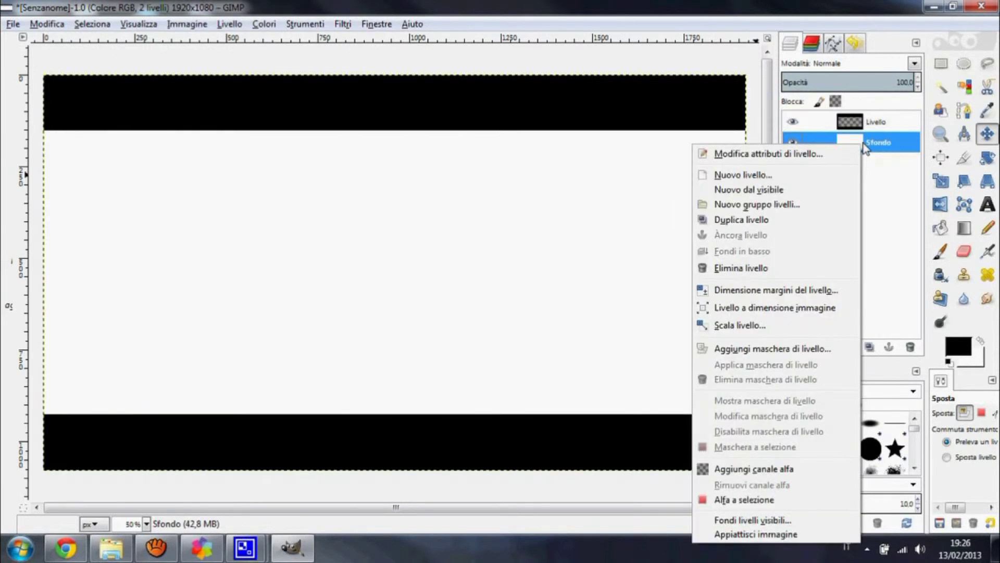
pyautogui.click(766, 268)
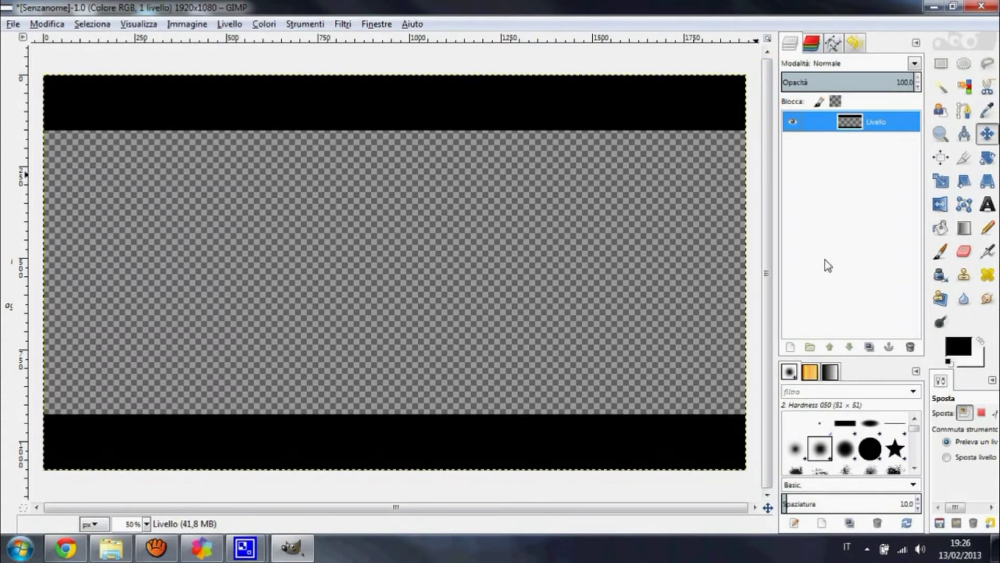
pyautogui.click(13, 24)
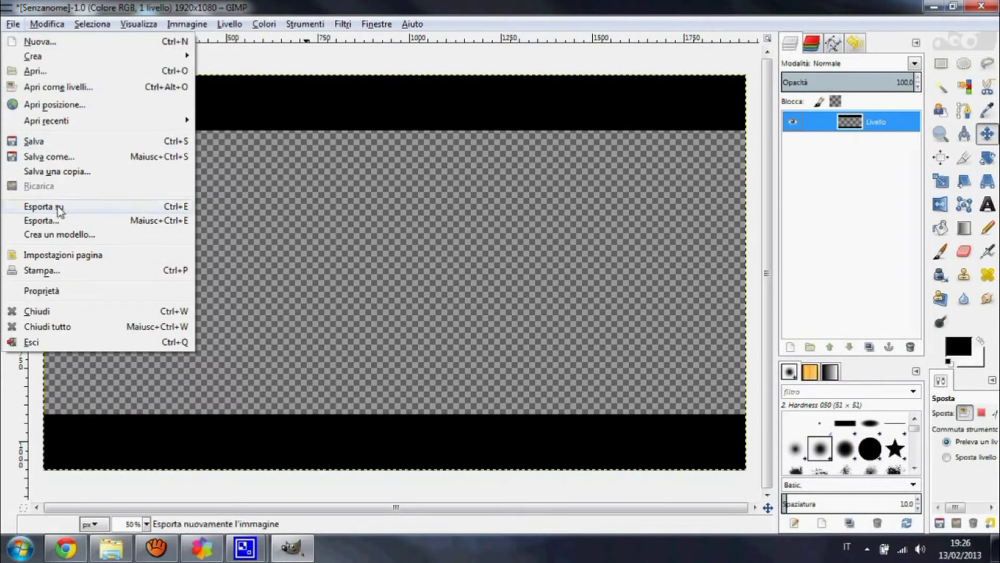
# Export the image as letterbox.png to the Desktop (Scrivania) with default PNG options.
pyautogui.click(71, 227)
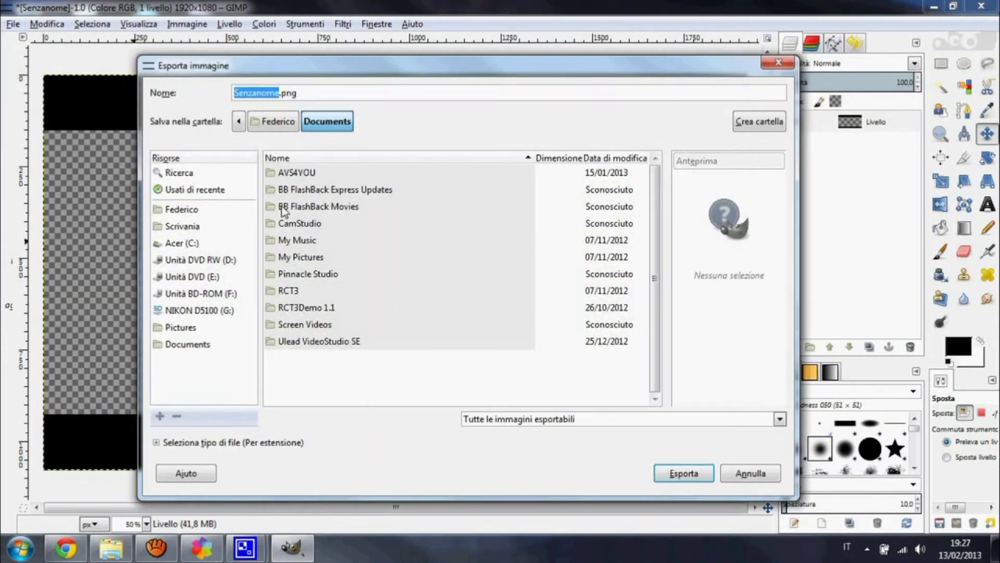
pyautogui.write('letterbox')
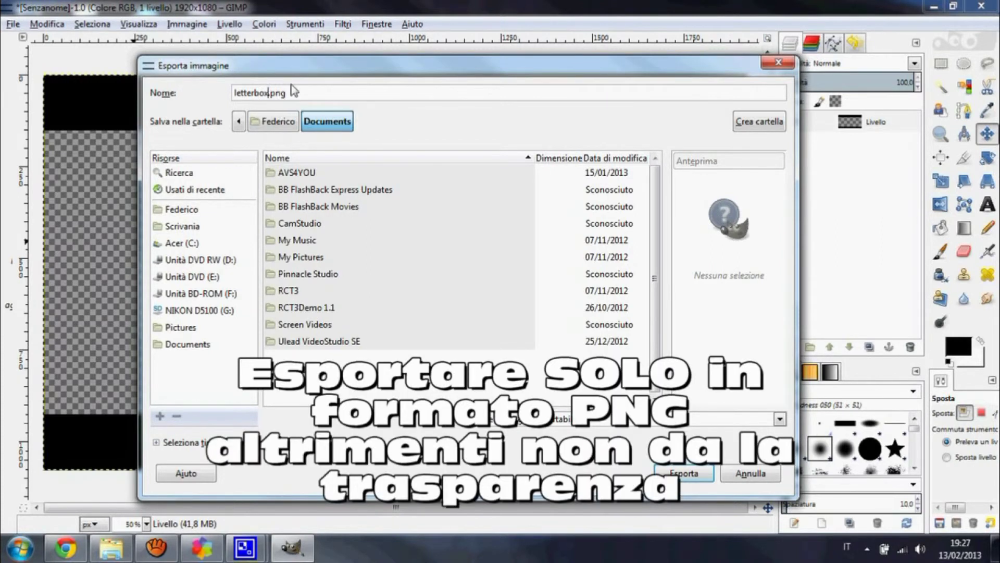
pyautogui.click(199, 228)
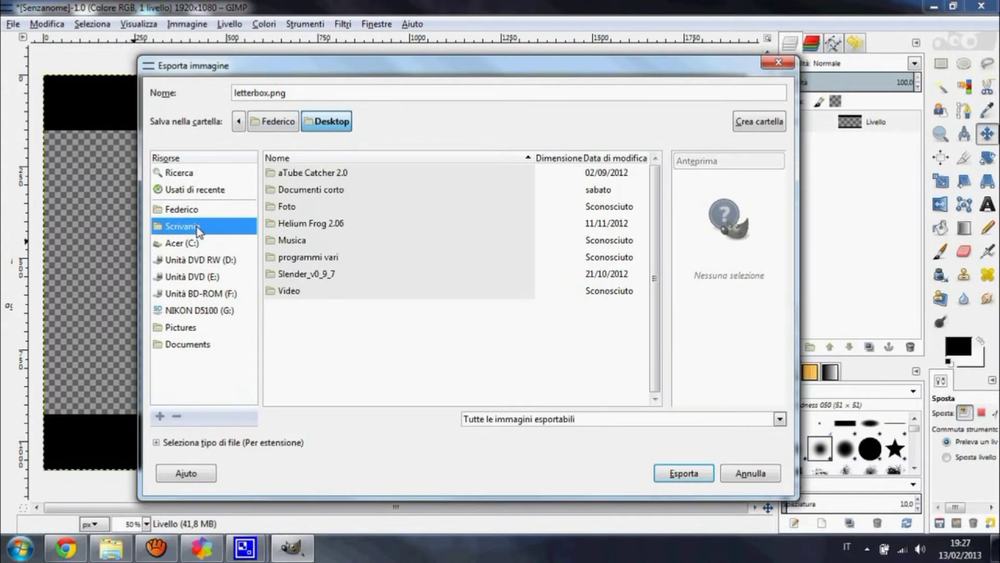
pyautogui.click(684, 474)
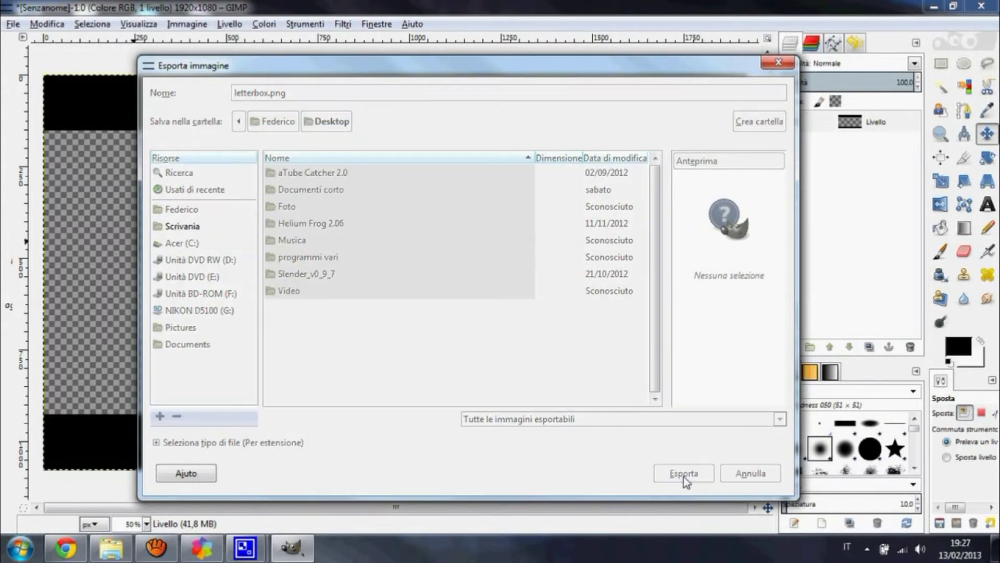
pyautogui.click(536, 417)
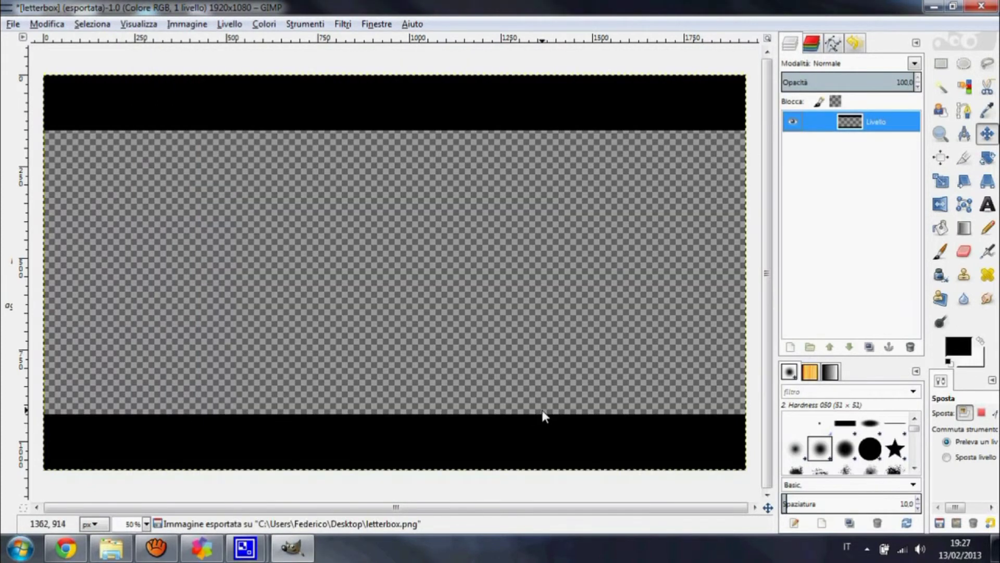
# In Pinnacle Studio, add the workshop video to the timeline and show the photos album.
pyautogui.click(933, 6)
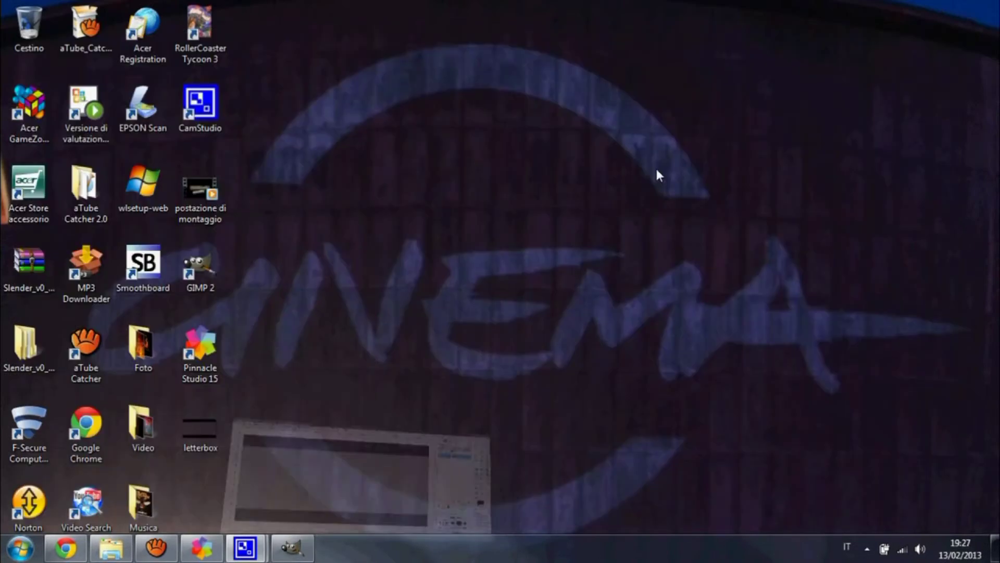
pyautogui.click(204, 547)
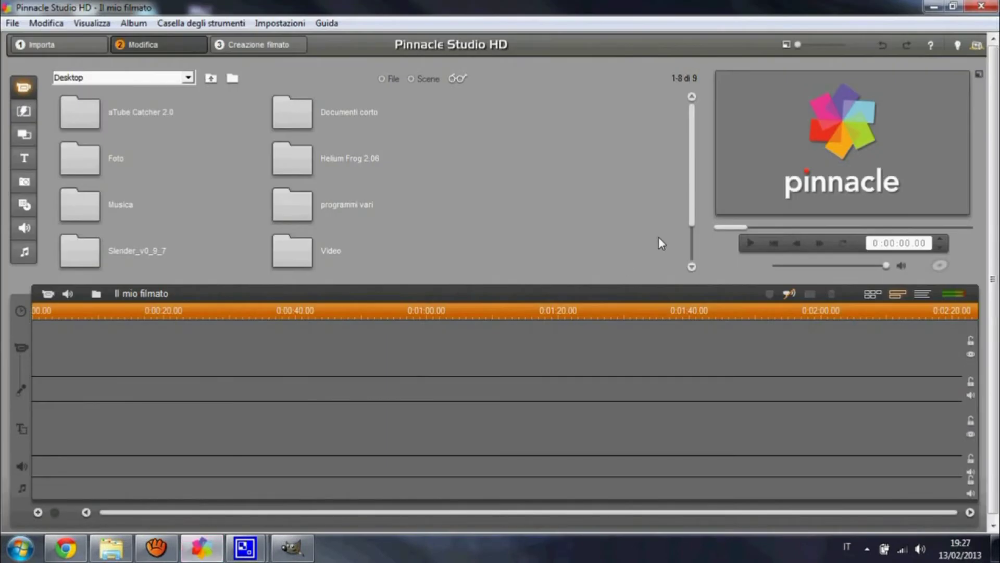
pyautogui.moveTo(691, 194); pyautogui.dragTo(691, 213)
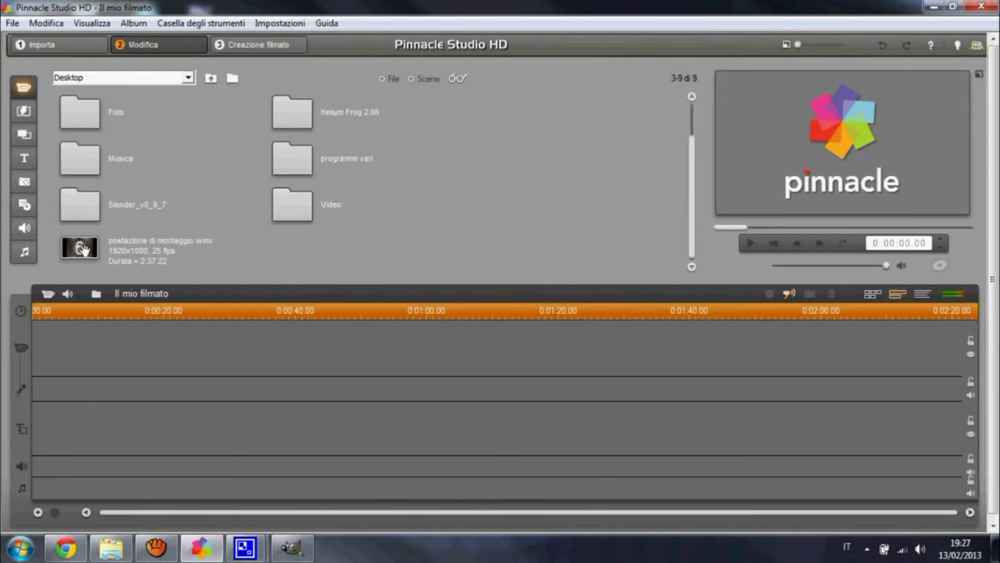
pyautogui.moveTo(60, 351); pyautogui.dragTo(60, 349)
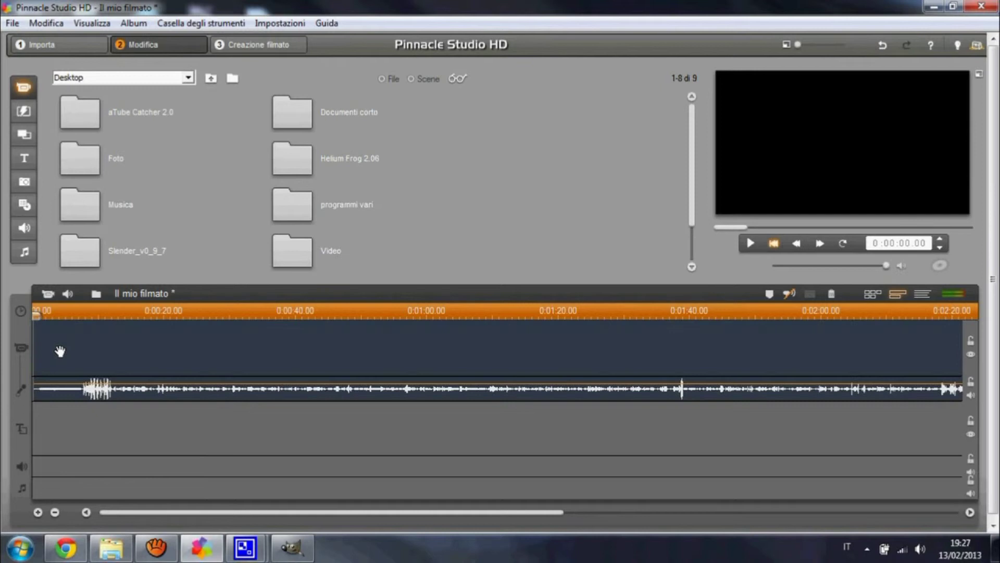
pyautogui.moveTo(35, 314)
pyautogui.mouseDown()
pyautogui.moveTo(194, 314)
pyautogui.moveTo(641, 347)
pyautogui.moveTo(33, 341)
pyautogui.mouseUp()
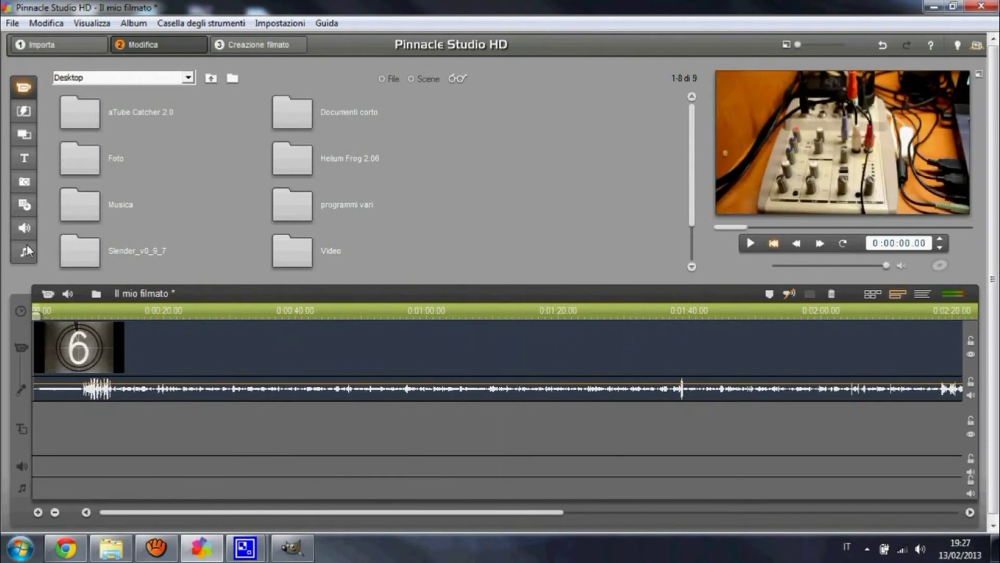
pyautogui.click(26, 184)
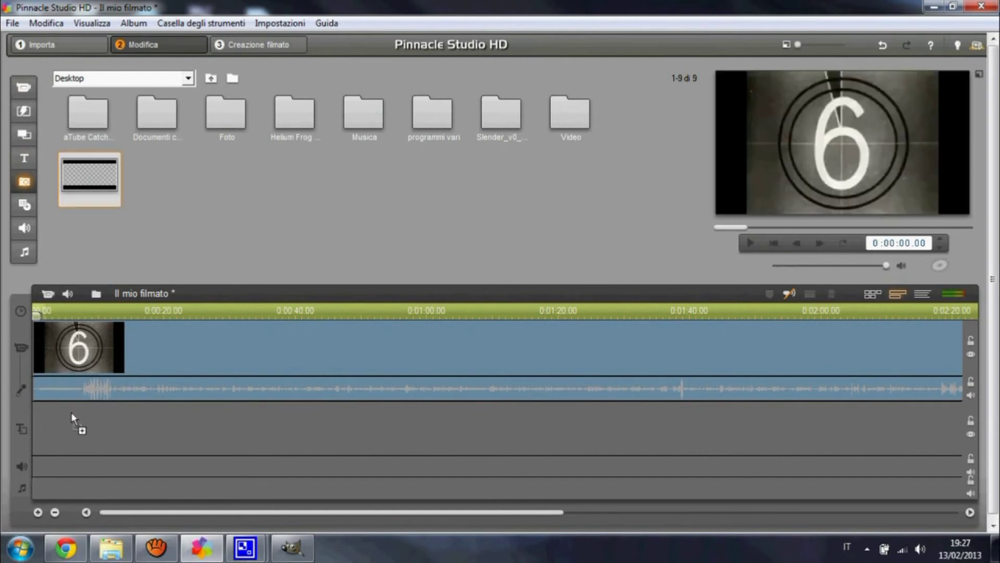
# Place the letterbox image on the title track, stretched to the video's end.
pyautogui.moveTo(86, 166)
pyautogui.mouseDown()
pyautogui.moveTo(51, 430)
pyautogui.moveTo(940, 420)
pyautogui.mouseUp()
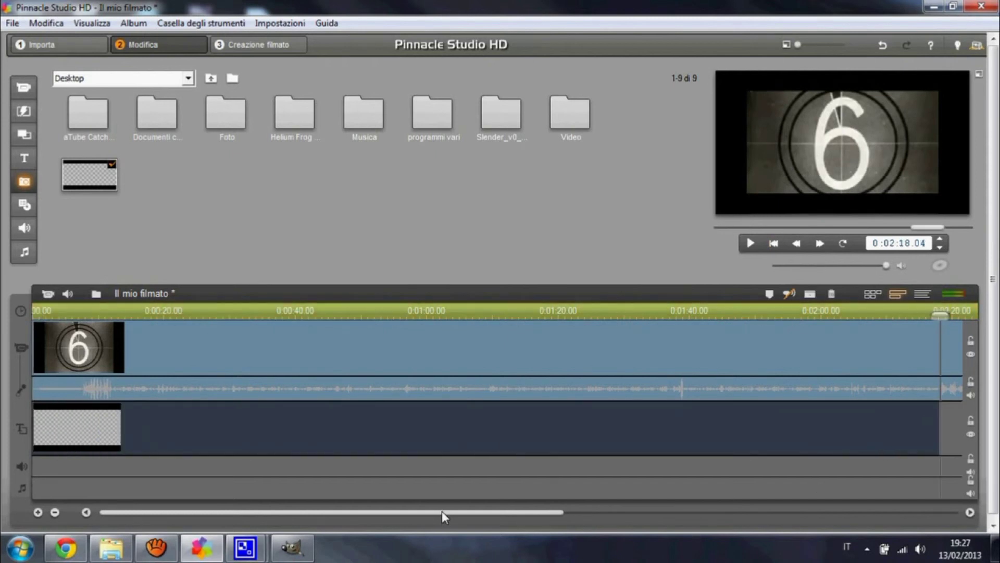
pyautogui.moveTo(442, 514); pyautogui.dragTo(590, 460)
pyautogui.moveTo(666, 417); pyautogui.dragTo(789, 418)
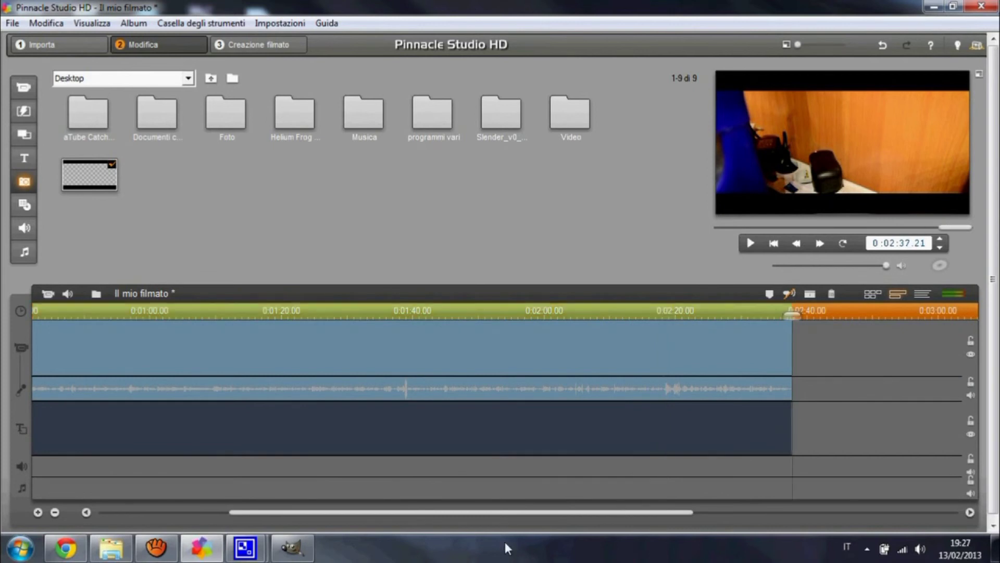
pyautogui.moveTo(506, 513); pyautogui.dragTo(218, 532)
# Preview the video with the letterbox overlay from the start, then minimise Pinnacle Studio.
pyautogui.click(39, 312)
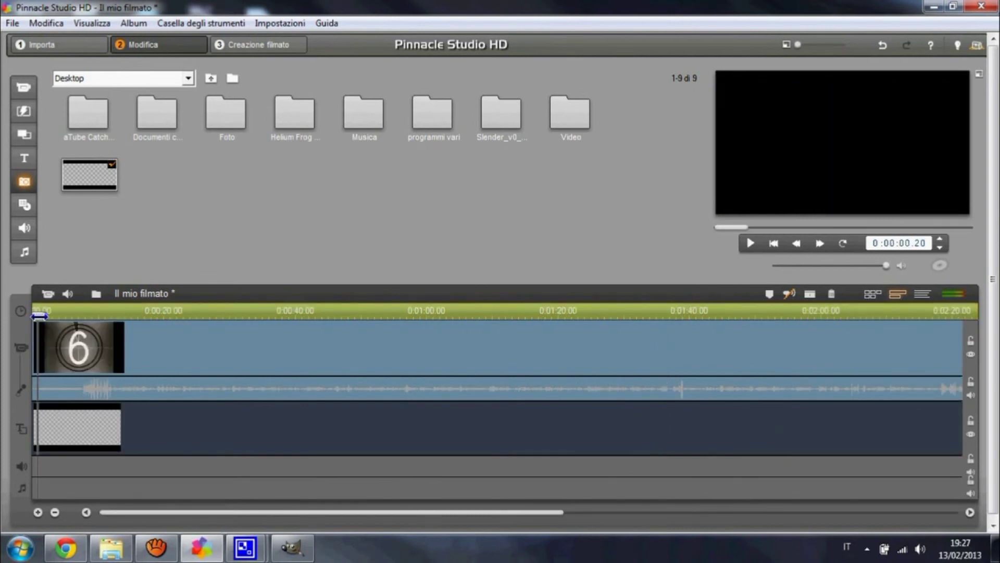
pyautogui.moveTo(41, 315)
pyautogui.mouseDown()
pyautogui.moveTo(397, 307)
pyautogui.moveTo(584, 290)
pyautogui.mouseUp()
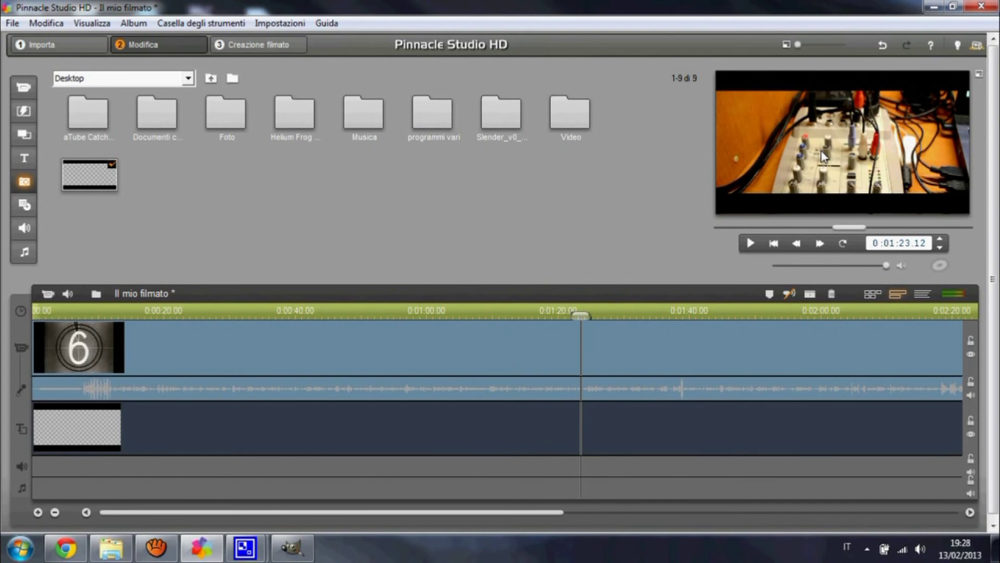
pyautogui.click(935, 8)
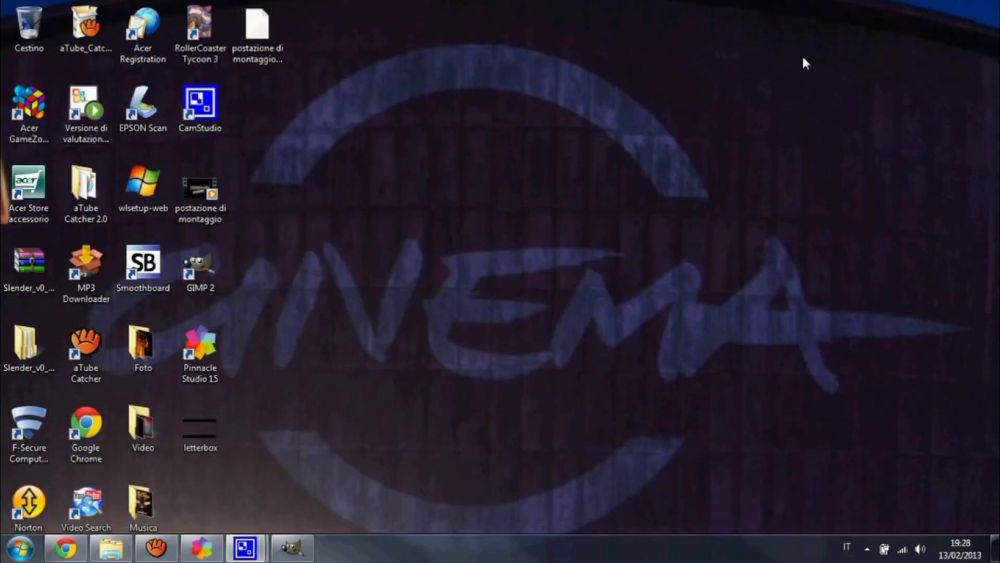